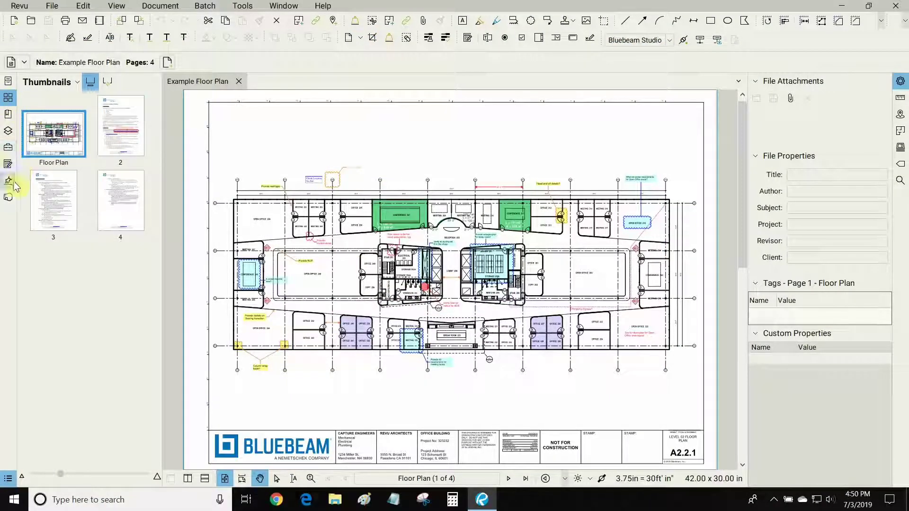
# Open the Studio panel so Project Uno appears under All Projects.
pyautogui.click(8, 198)
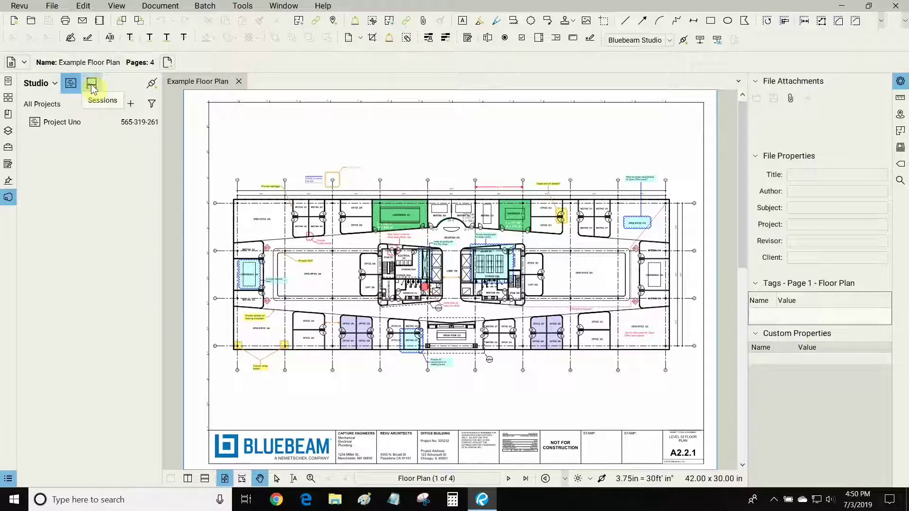
pyautogui.click(48, 88)
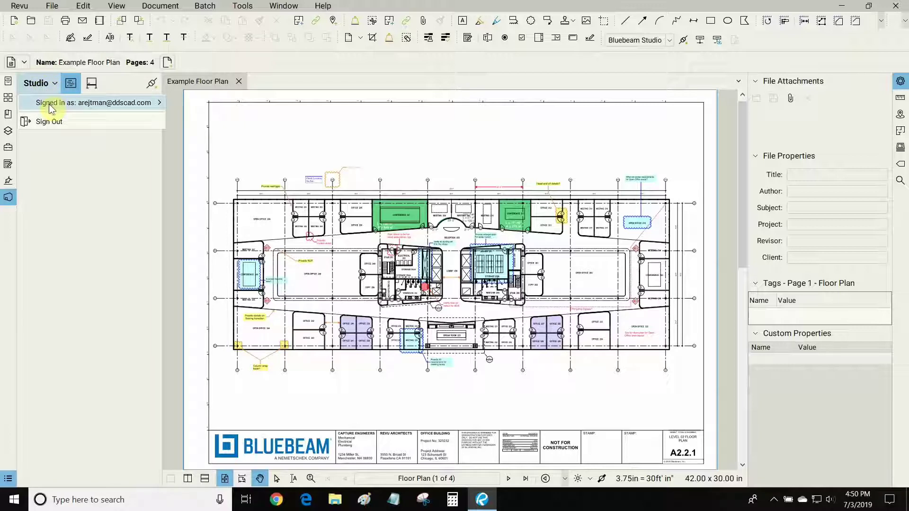
pyautogui.moveTo(71, 102)
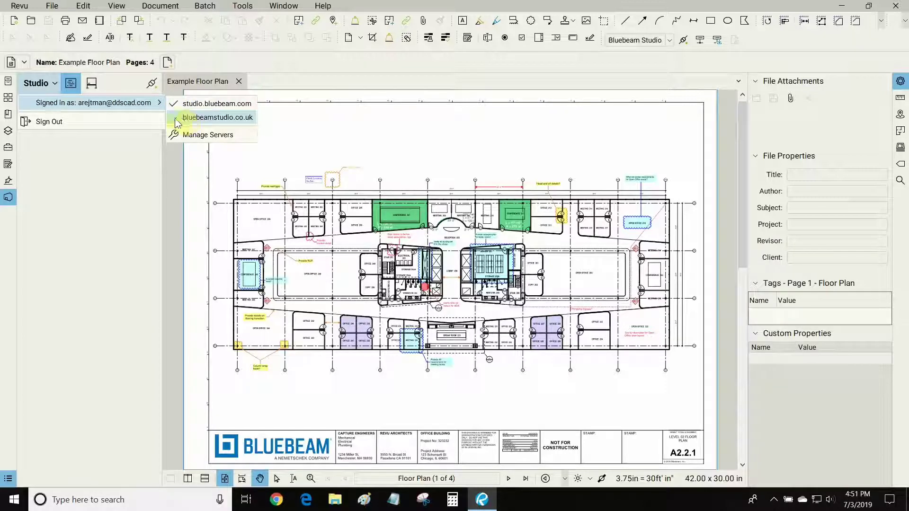
pyautogui.click(108, 164)
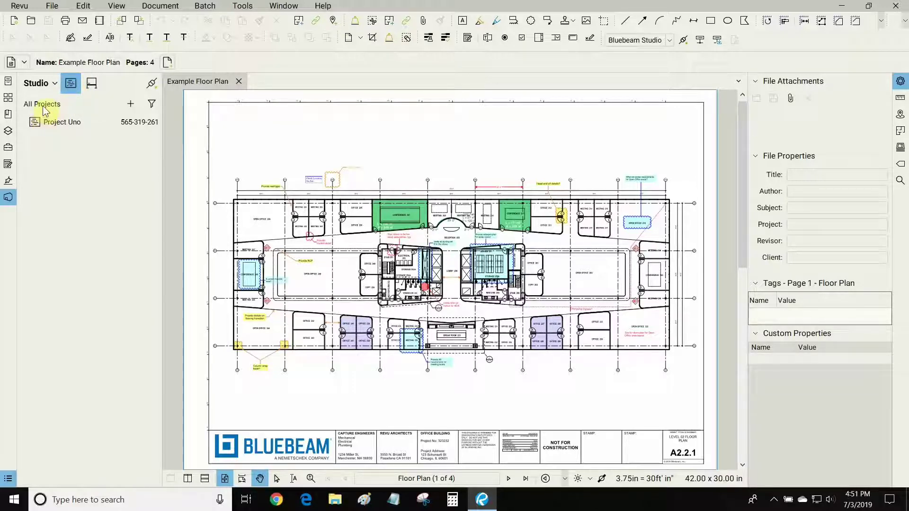
pyautogui.click(131, 105)
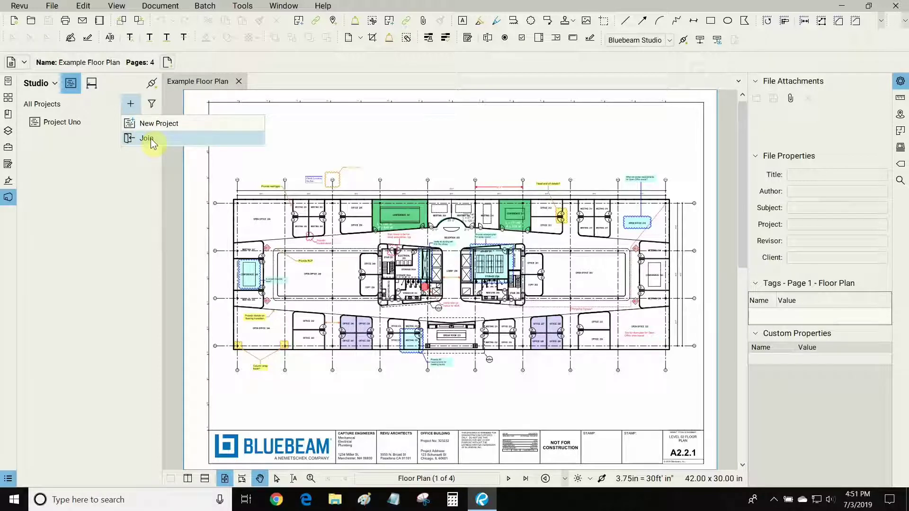
pyautogui.click(91, 166)
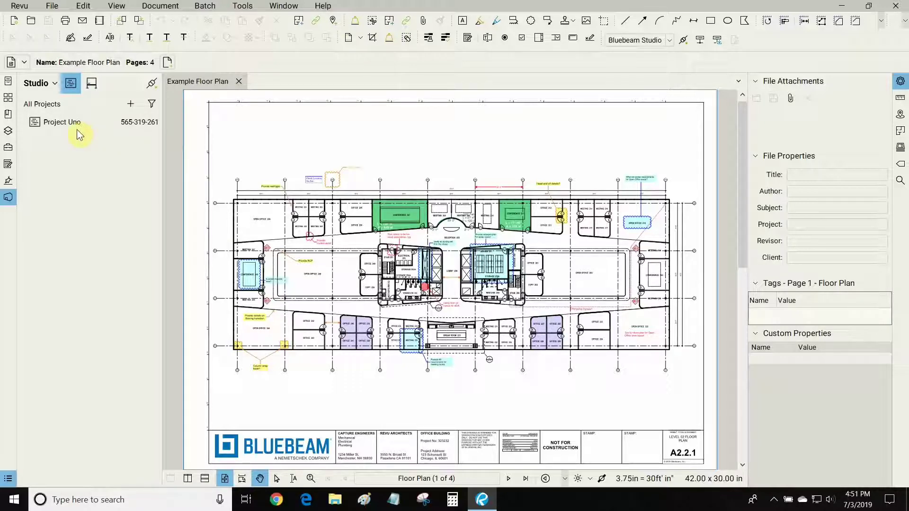
# Open Project Uno's Construction Set PDF in Split View beside the project file list.
pyautogui.doubleClick(63, 123)
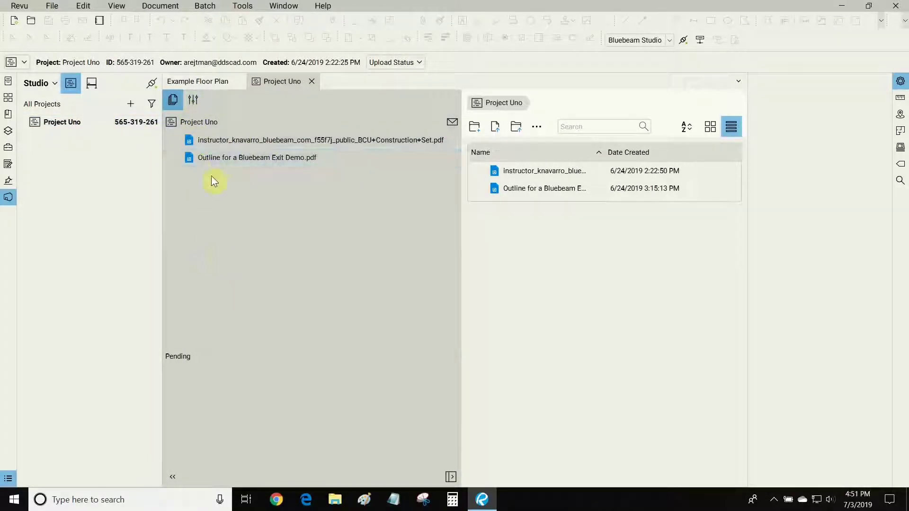
pyautogui.doubleClick(246, 140)
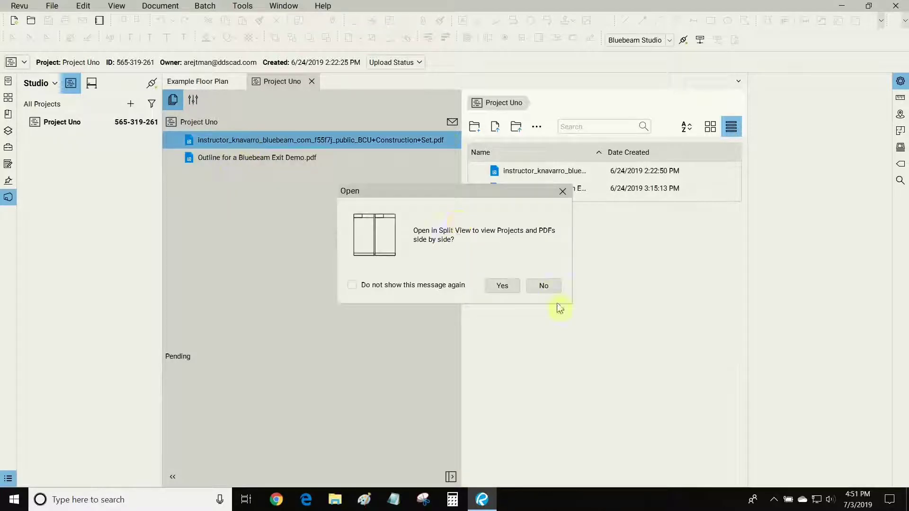
pyautogui.click(503, 286)
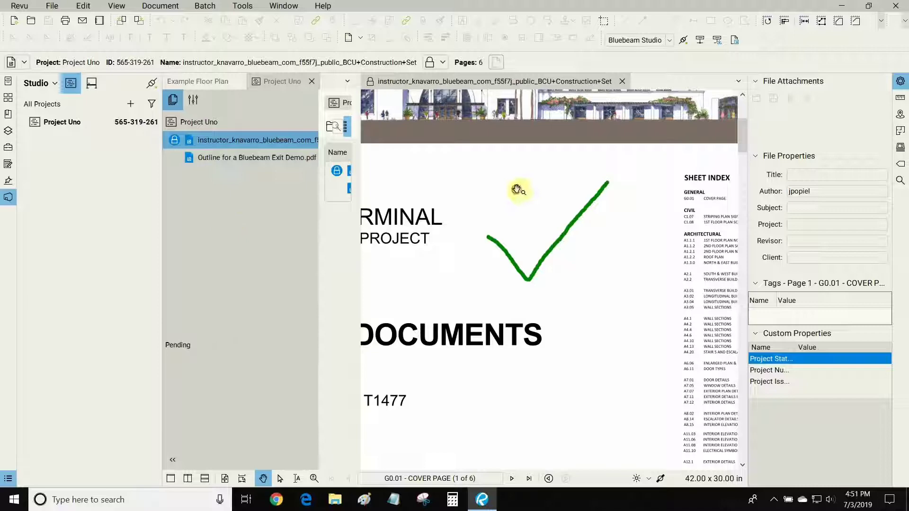
# Select the green checkmark markup on the cover sheet.
pyautogui.scroll(-2, 518, 188)
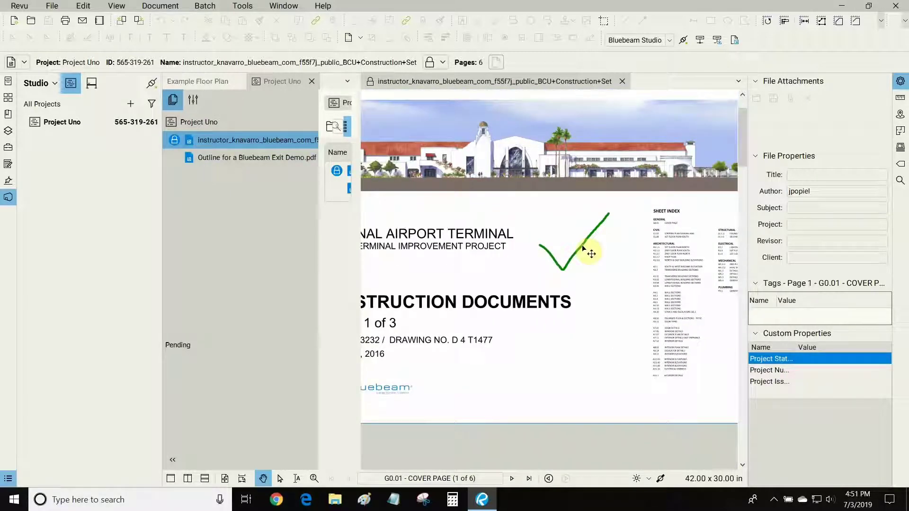
pyautogui.click(583, 247)
pyautogui.scroll(2, 618, 251)
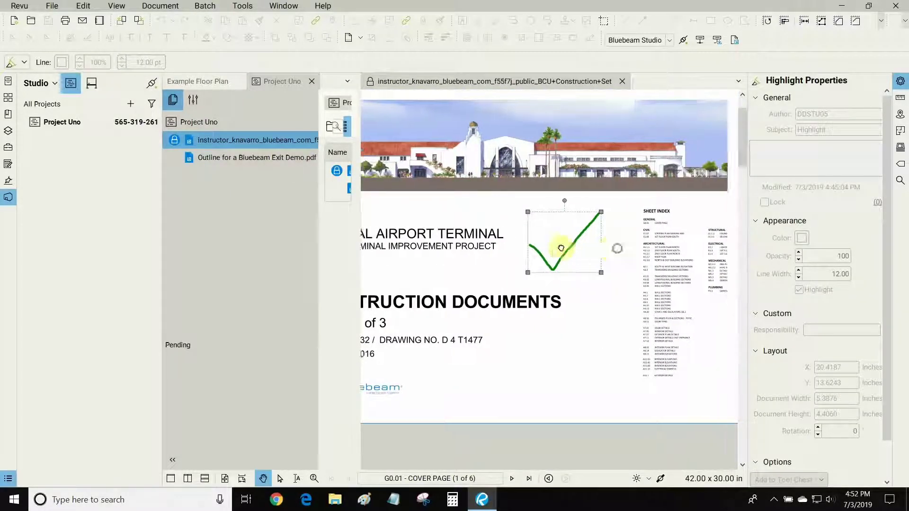
pyautogui.click(243, 5)
pyautogui.moveTo(256, 18)
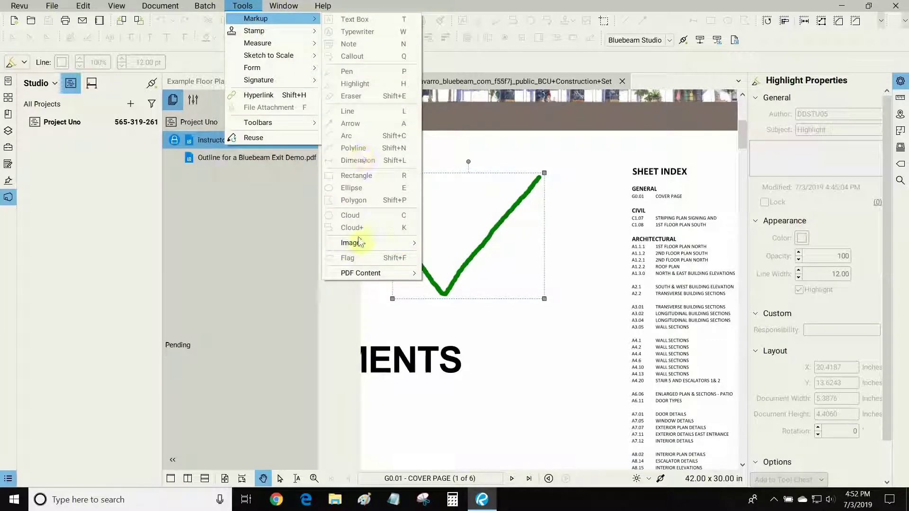
pyautogui.click(379, 9)
pyautogui.click(571, 219)
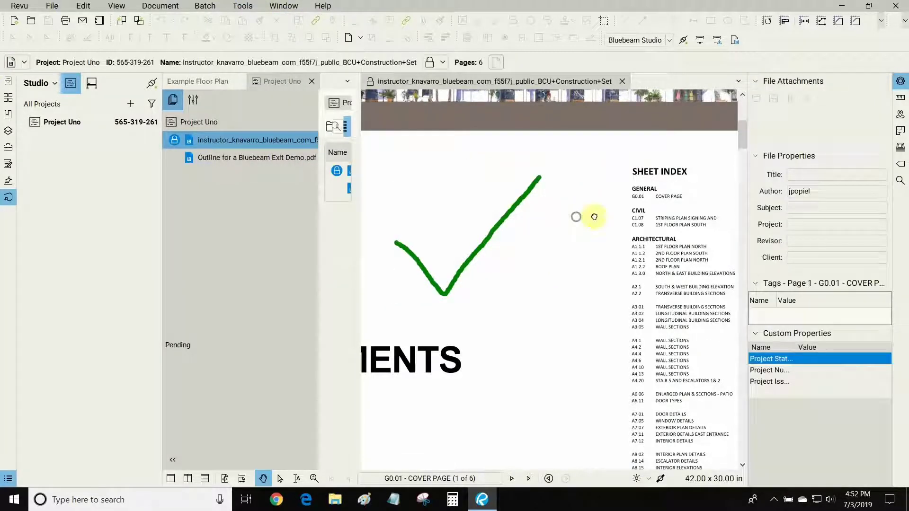
pyautogui.moveTo(589, 214); pyautogui.dragTo(656, 211)
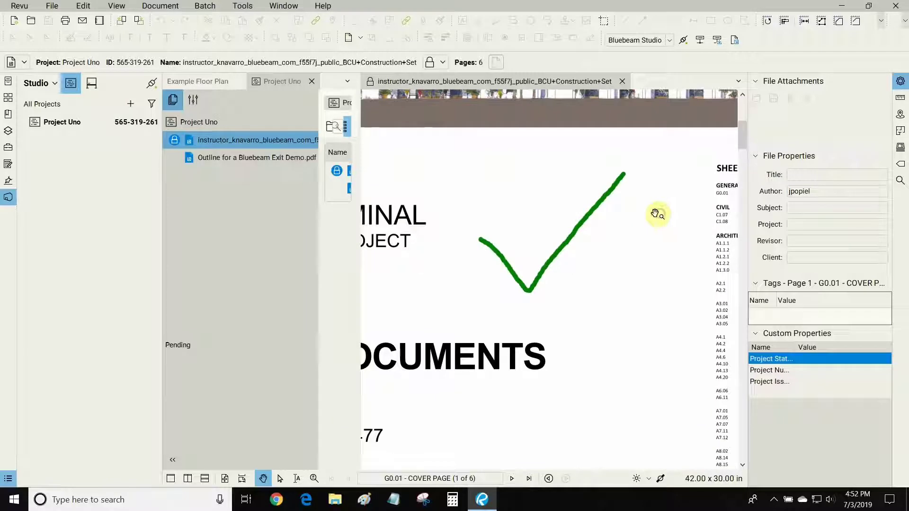
# Check out the Construction Set and delete its green checkmark markup.
pyautogui.rightClick(175, 143)
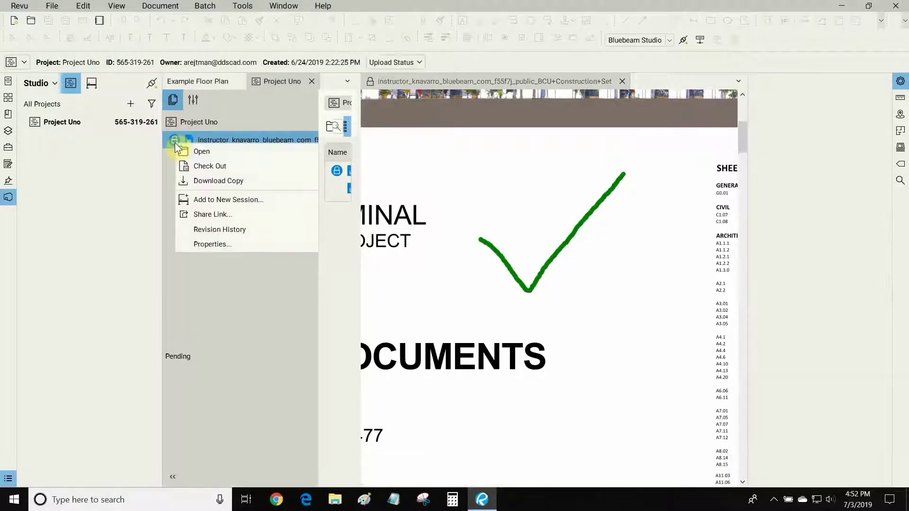
pyautogui.click(210, 169)
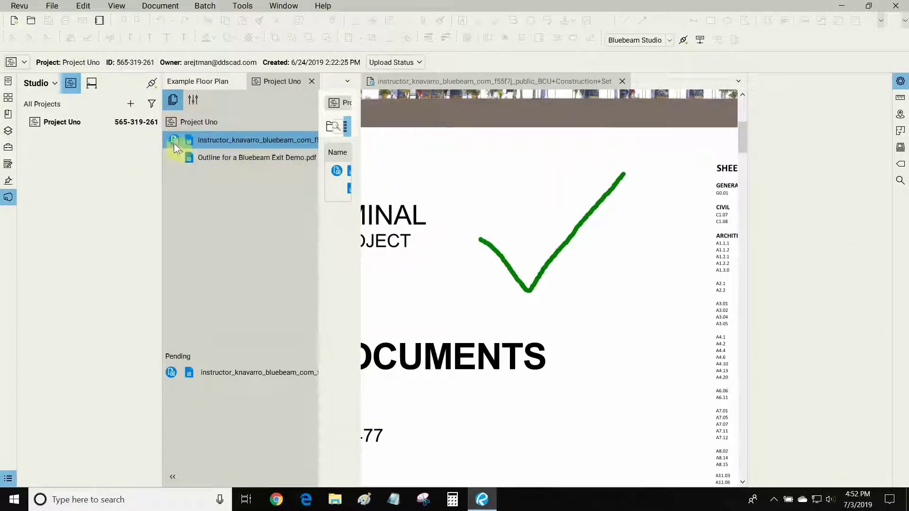
pyautogui.click(566, 180)
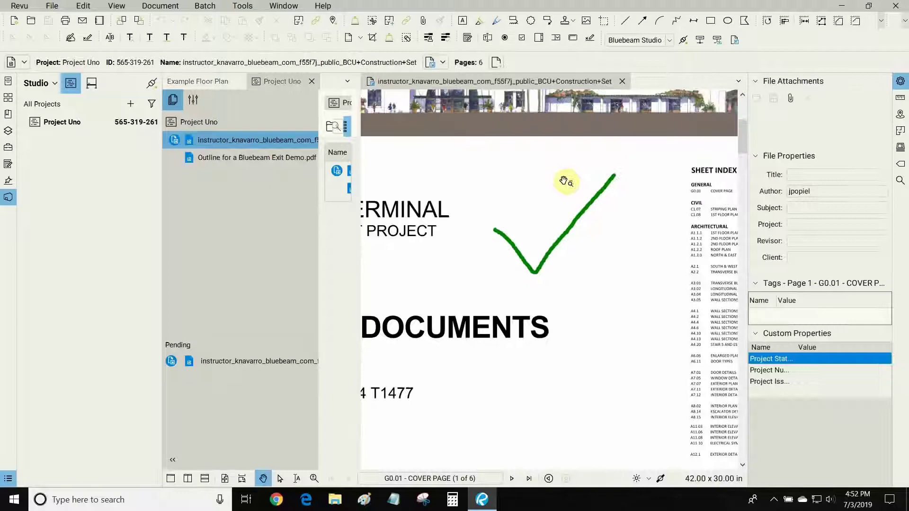
pyautogui.click(585, 213)
pyautogui.press('Delete')
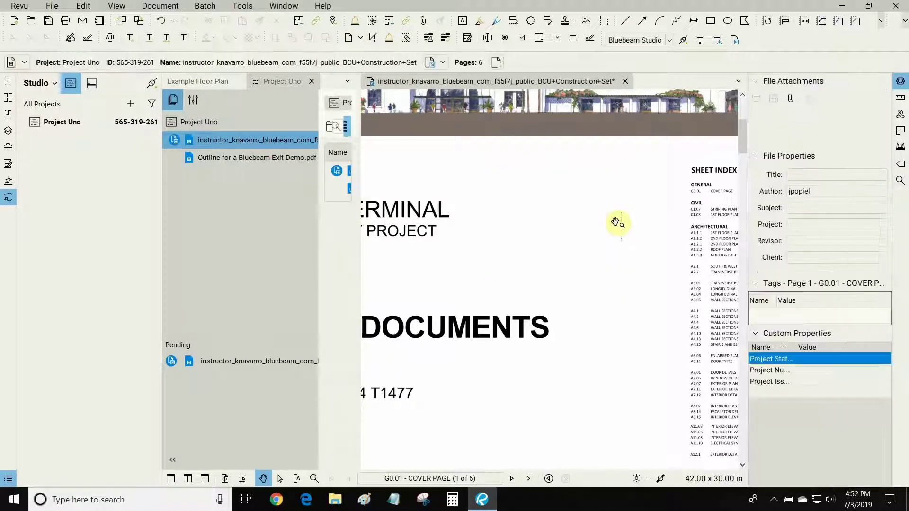
# Draw an orange highlighter checkmark on the cover page.
pyautogui.click(242, 7)
pyautogui.moveTo(251, 20)
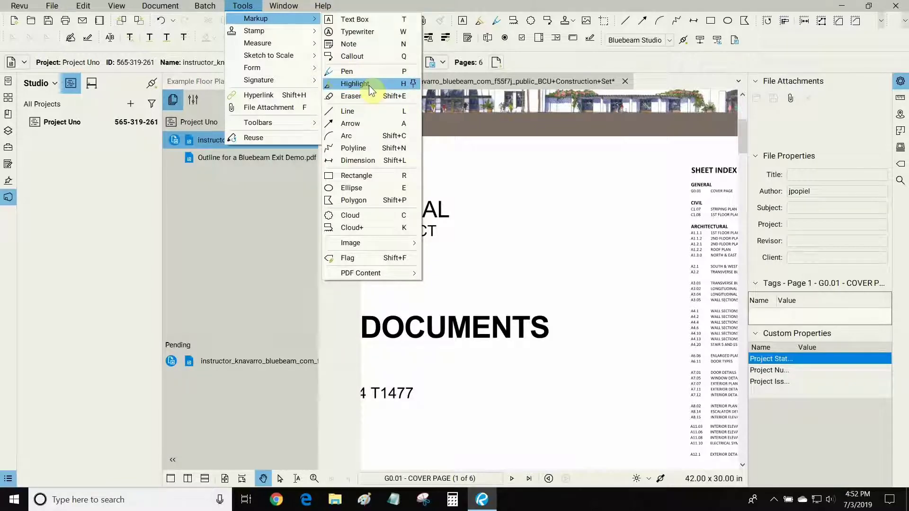
pyautogui.click(354, 84)
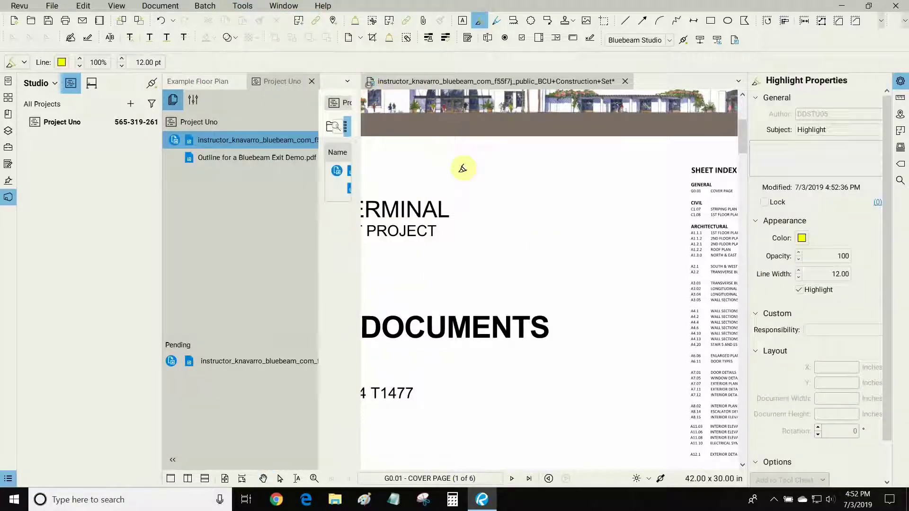
pyautogui.click(802, 238)
pyautogui.click(824, 275)
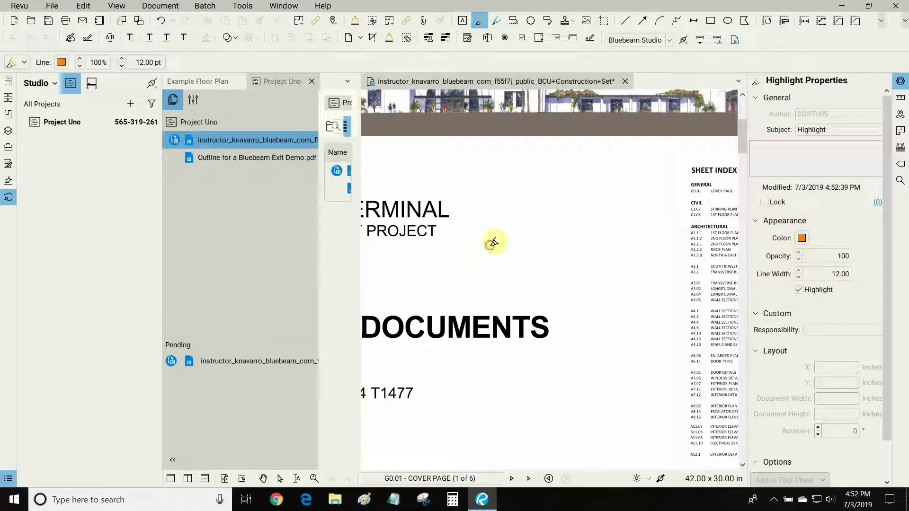
pyautogui.moveTo(490, 244)
pyautogui.mouseDown()
pyautogui.moveTo(516, 289)
pyautogui.moveTo(601, 189)
pyautogui.mouseUp()
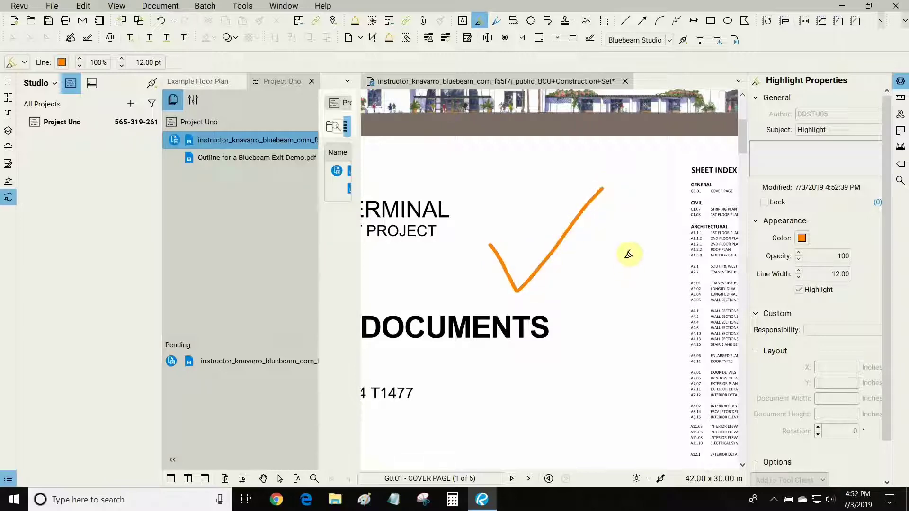
pyautogui.press('Escape')
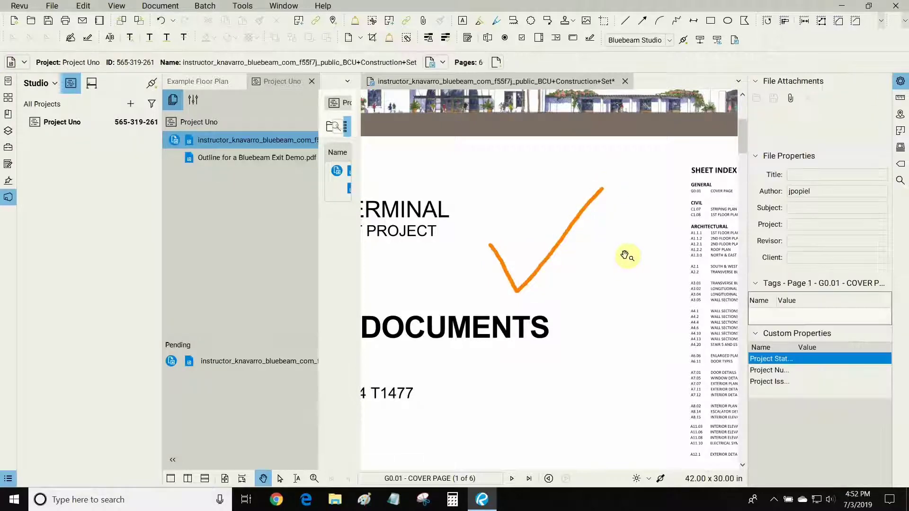
# Check the Construction Set back in to Studio with the comment 'Revision 1'.
pyautogui.rightClick(203, 139)
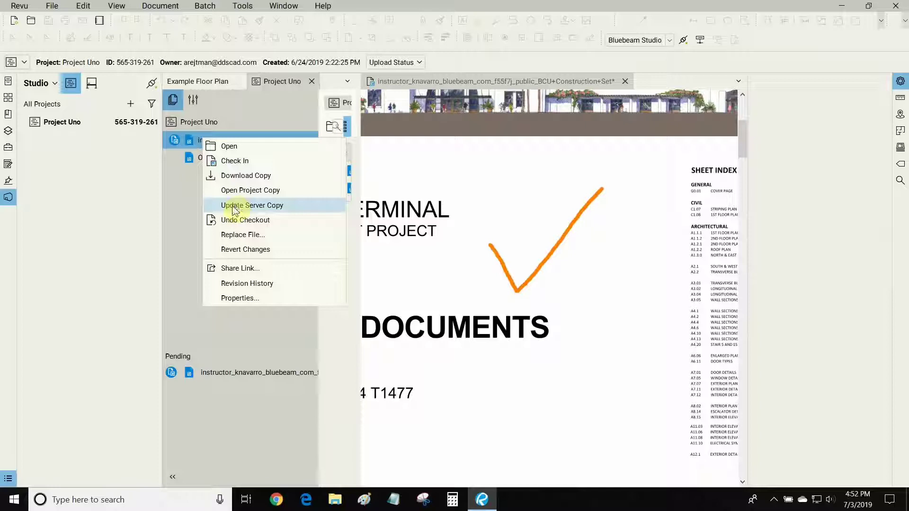
pyautogui.click(236, 163)
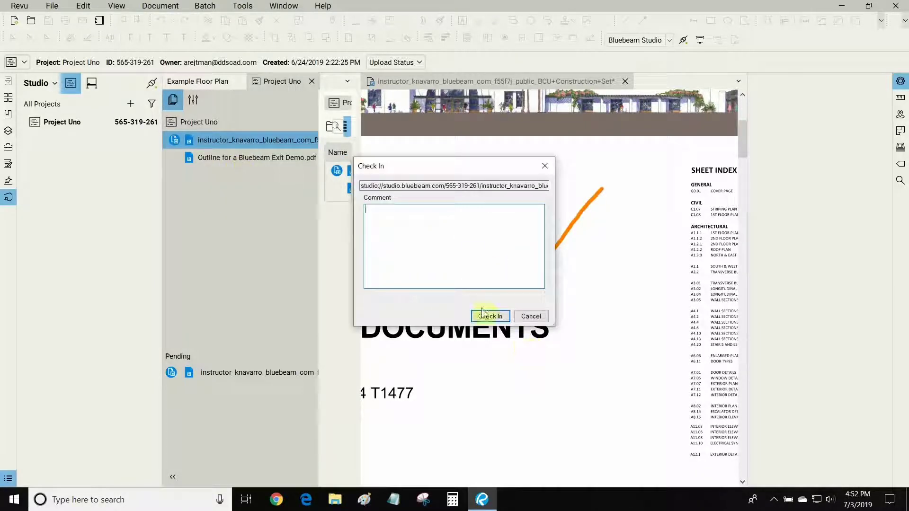
pyautogui.write('Revision 1')
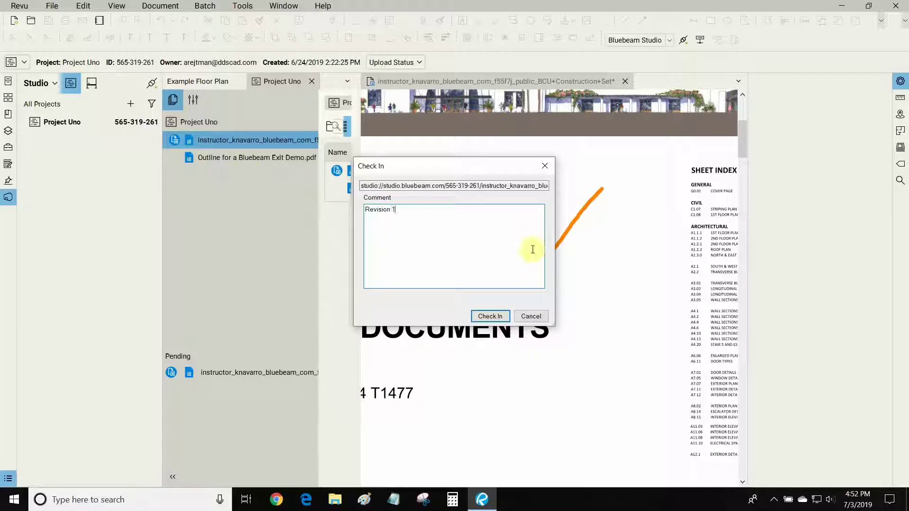
pyautogui.click(490, 316)
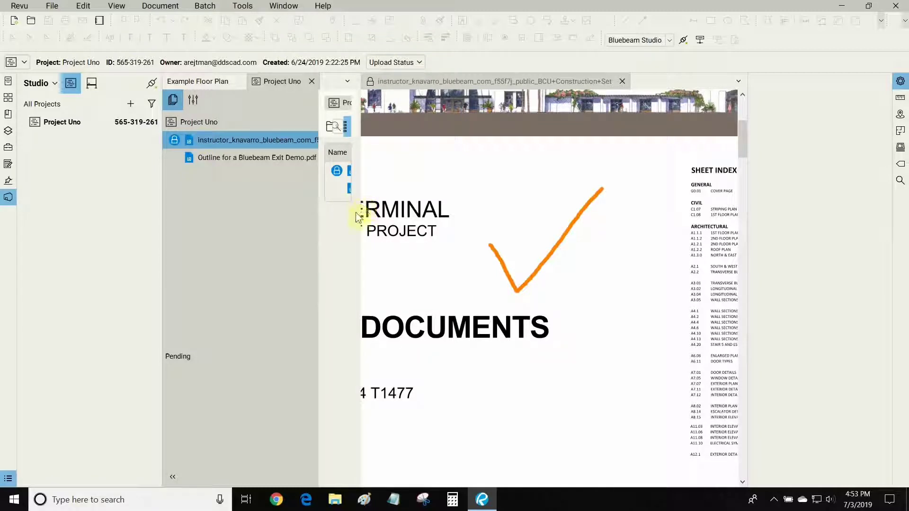
pyautogui.click(193, 103)
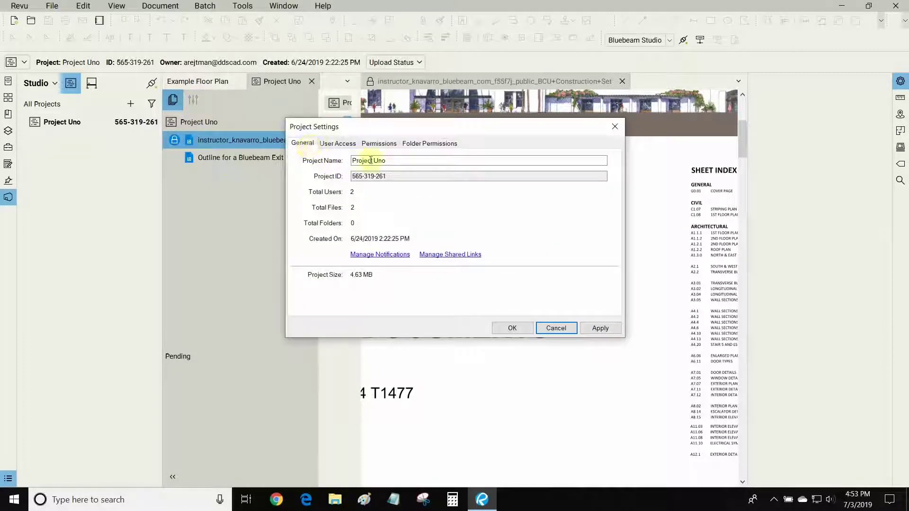
pyautogui.click(327, 144)
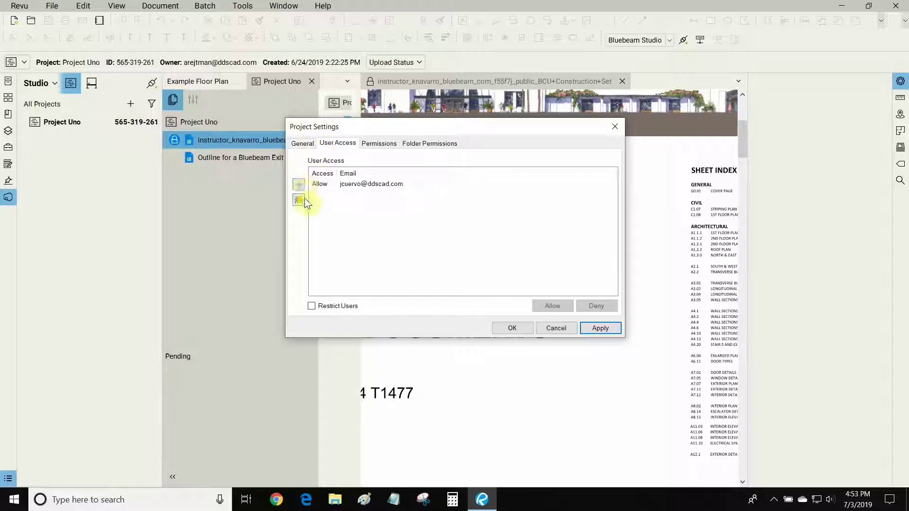
pyautogui.click(364, 188)
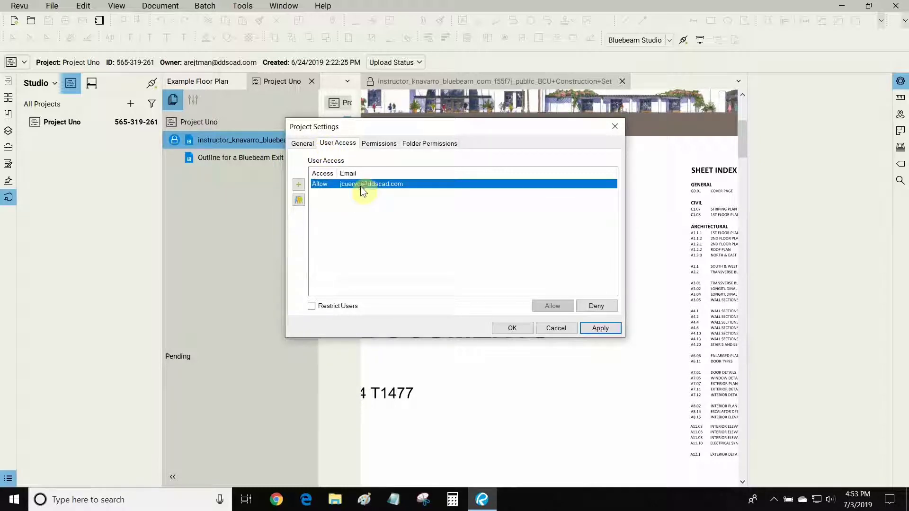
pyautogui.click(367, 146)
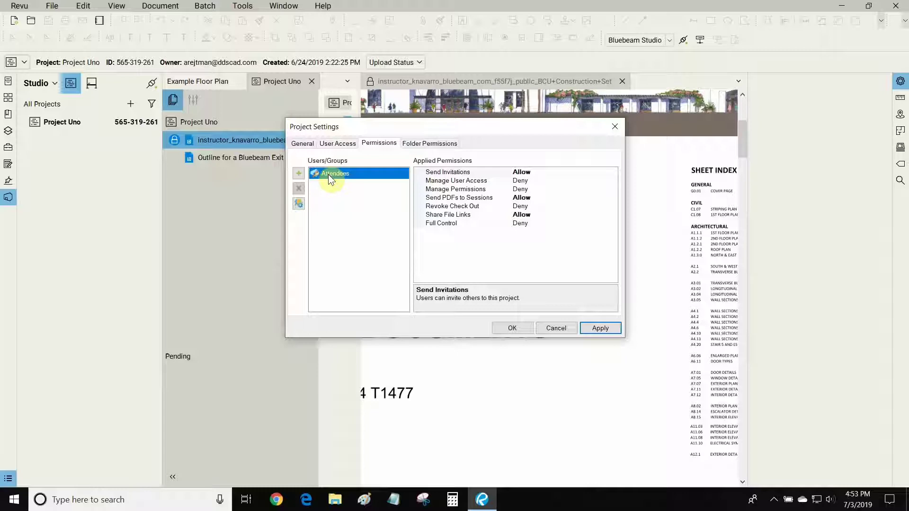
pyautogui.click(337, 143)
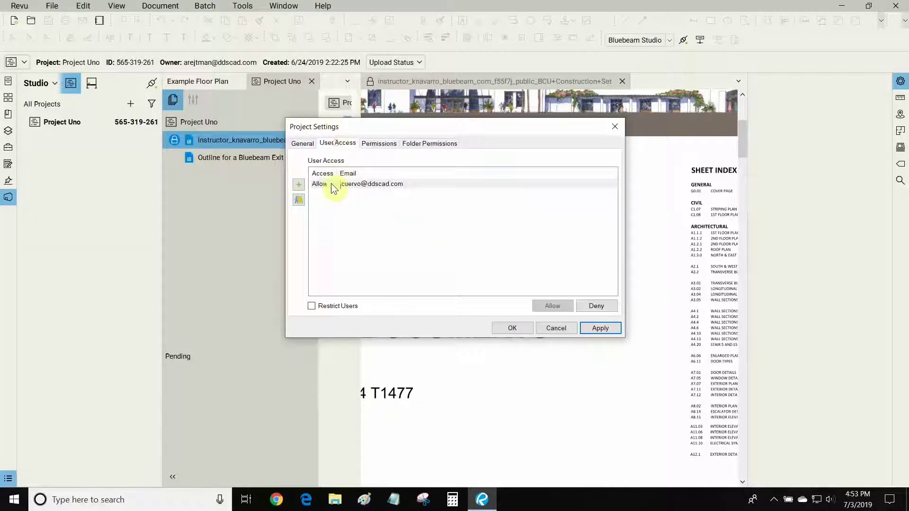
pyautogui.click(366, 144)
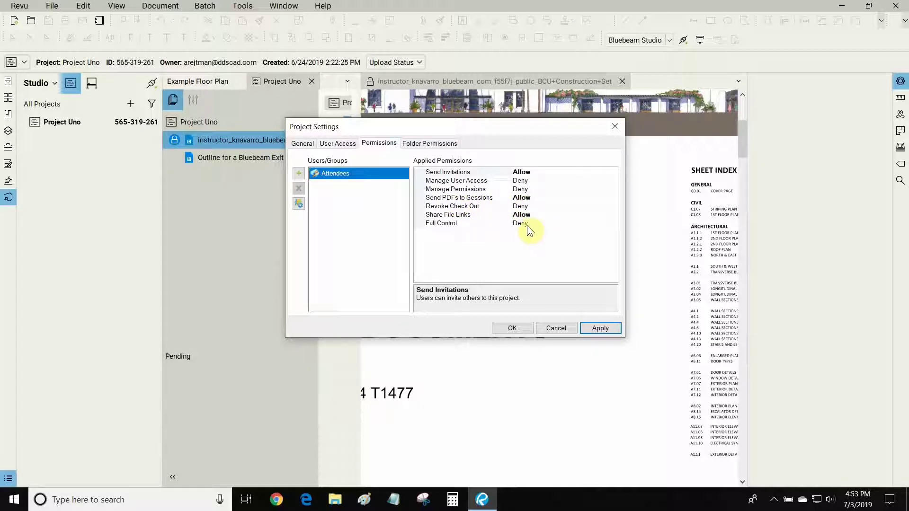
pyautogui.click(429, 144)
pyautogui.click(302, 143)
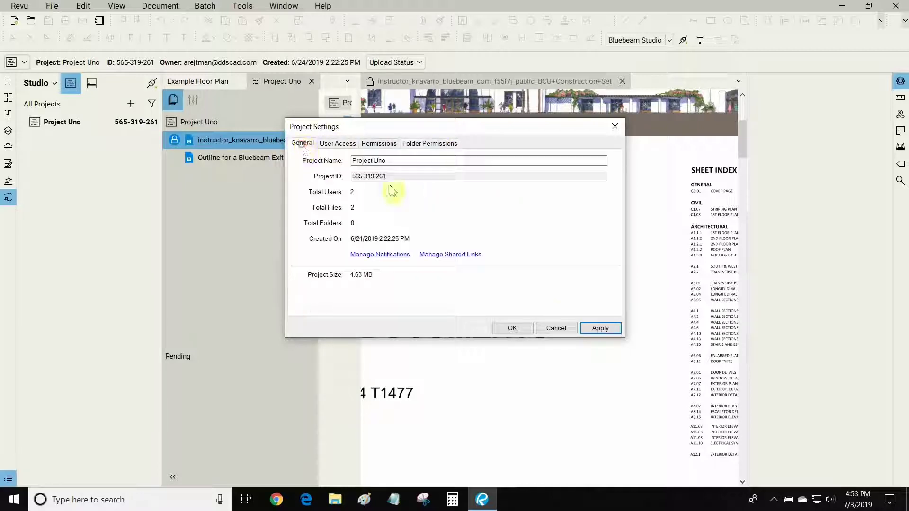
pyautogui.click(557, 329)
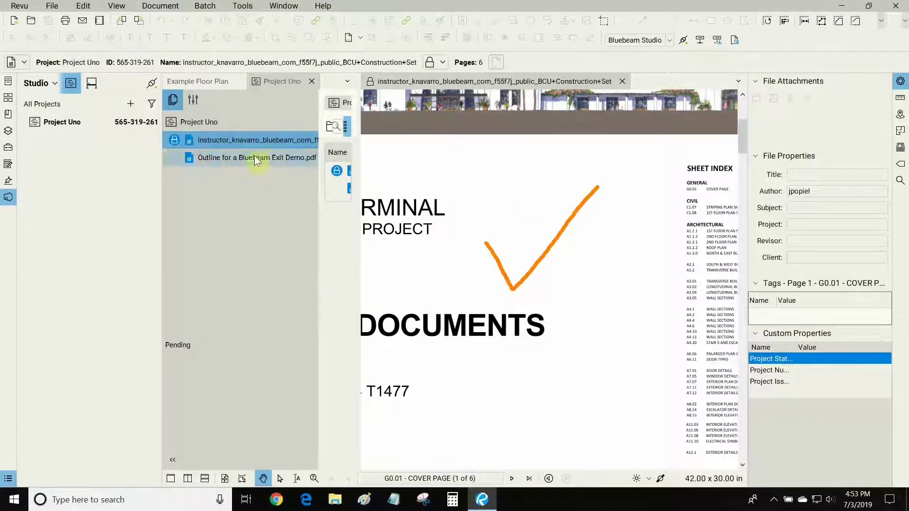
# Switch the Studio panel from All Projects to All Sessions, showing Project Dos.
pyautogui.moveTo(210, 145)
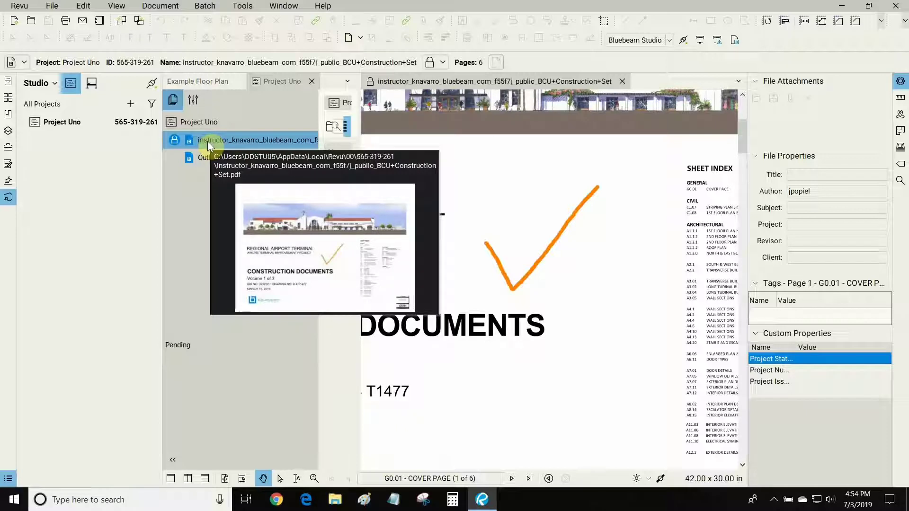
pyautogui.moveTo(175, 144)
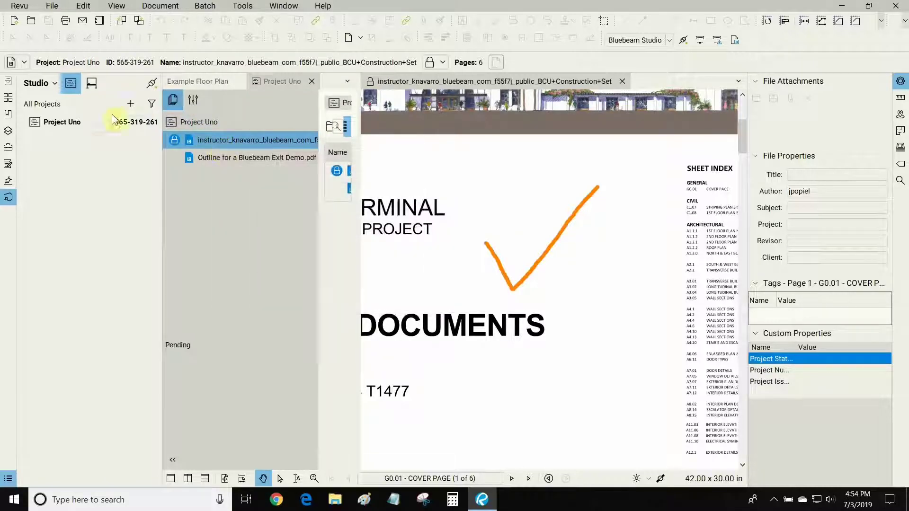
pyautogui.click(90, 90)
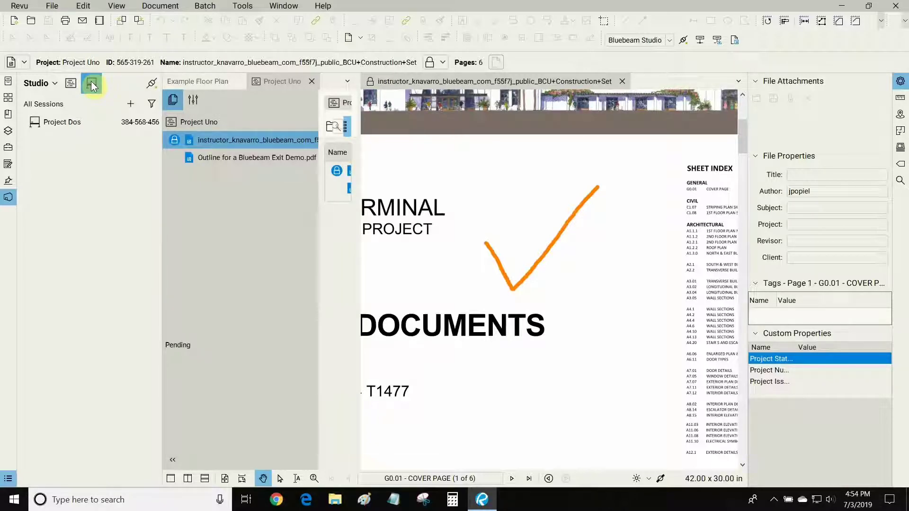
# Join the Project Dos session and close the Construction Set and Project Uno tabs.
pyautogui.doubleClick(71, 122)
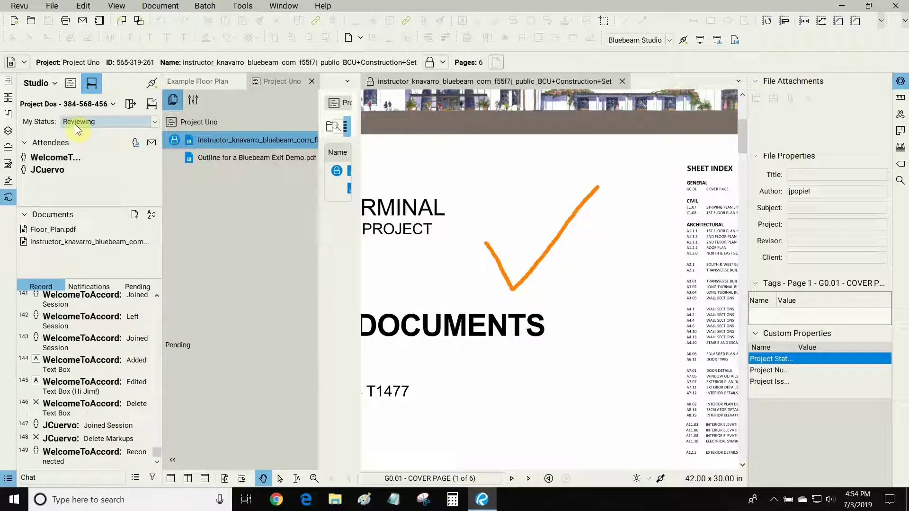
pyautogui.click(624, 81)
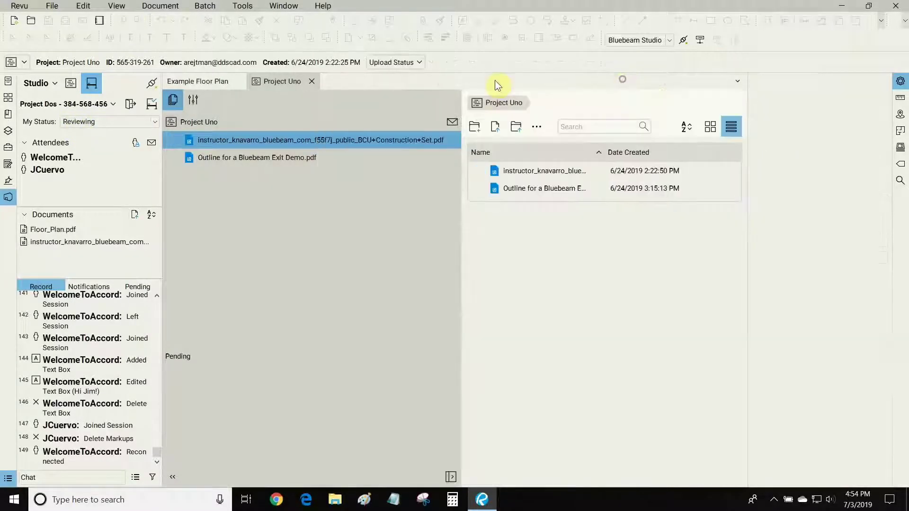
pyautogui.click(313, 83)
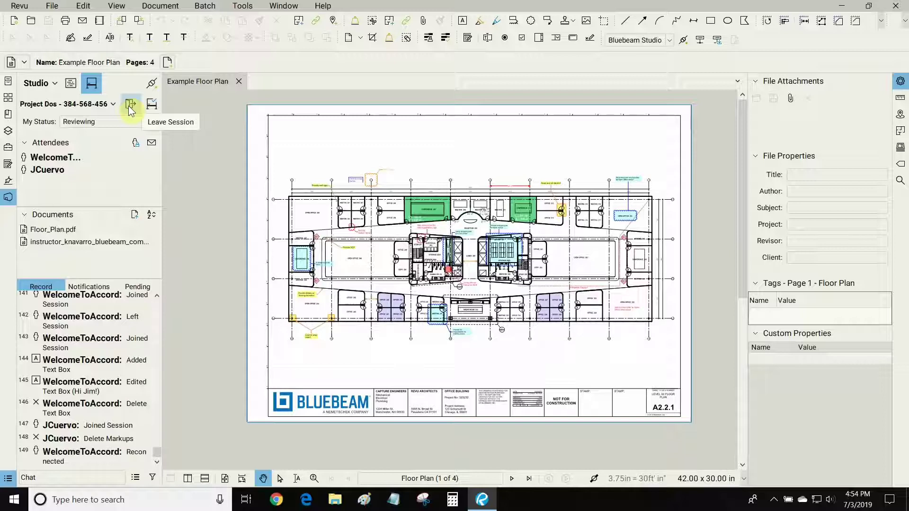
pyautogui.moveTo(39, 172)
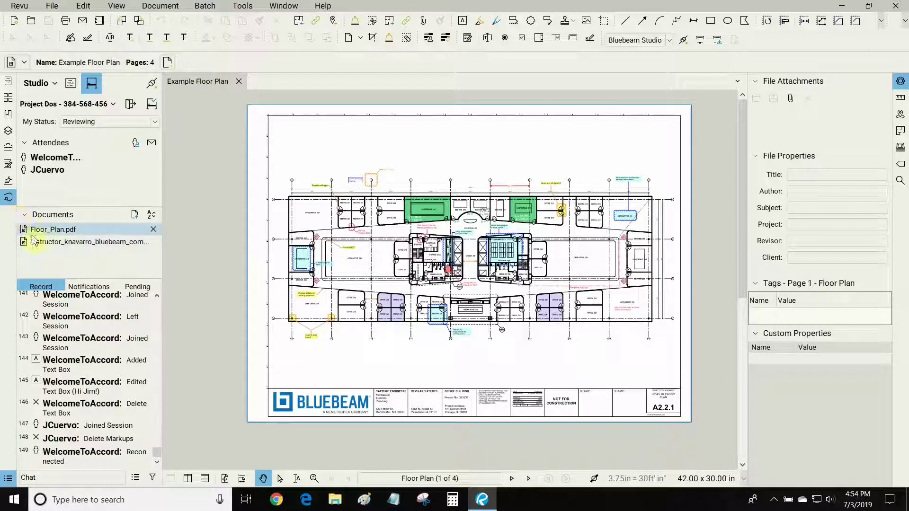
# Open the session's construction set file and frame the cover page.
pyautogui.doubleClick(57, 242)
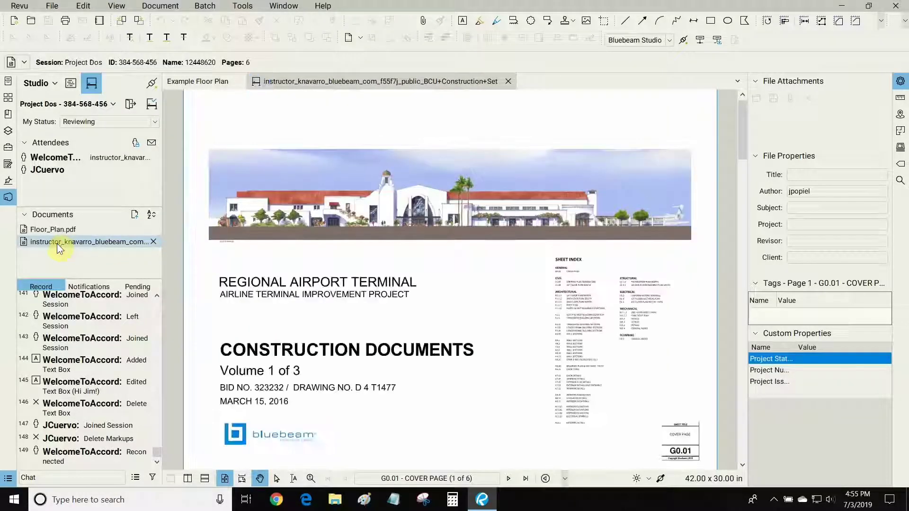
pyautogui.moveTo(488, 295); pyautogui.dragTo(473, 258)
pyautogui.scroll(6, 473, 258)
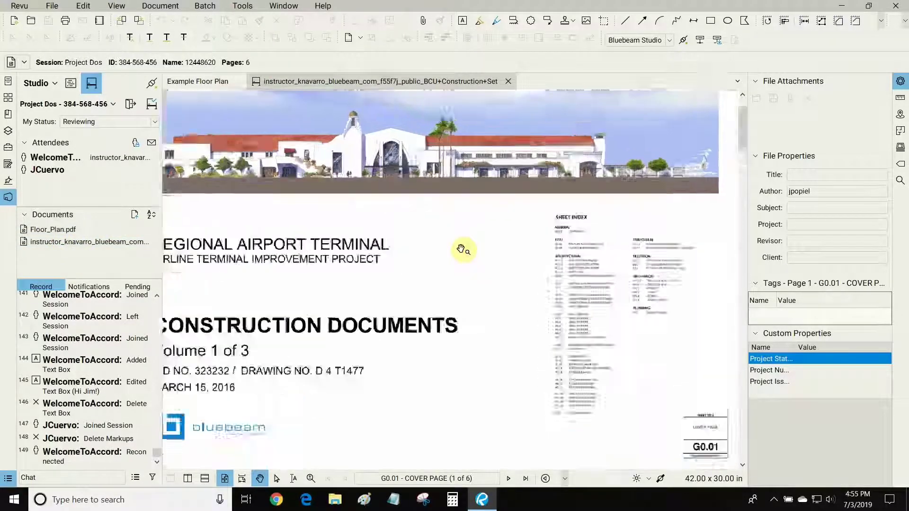
pyautogui.moveTo(345, 184); pyautogui.dragTo(384, 219)
# Place a typewriter greeting note above the cover title and deselect it.
pyautogui.click(243, 6)
pyautogui.moveTo(254, 19)
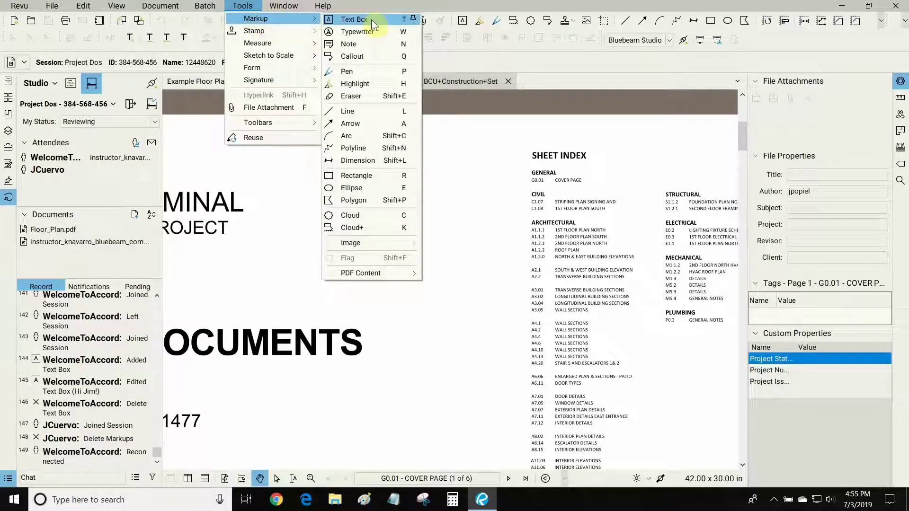
pyautogui.click(363, 31)
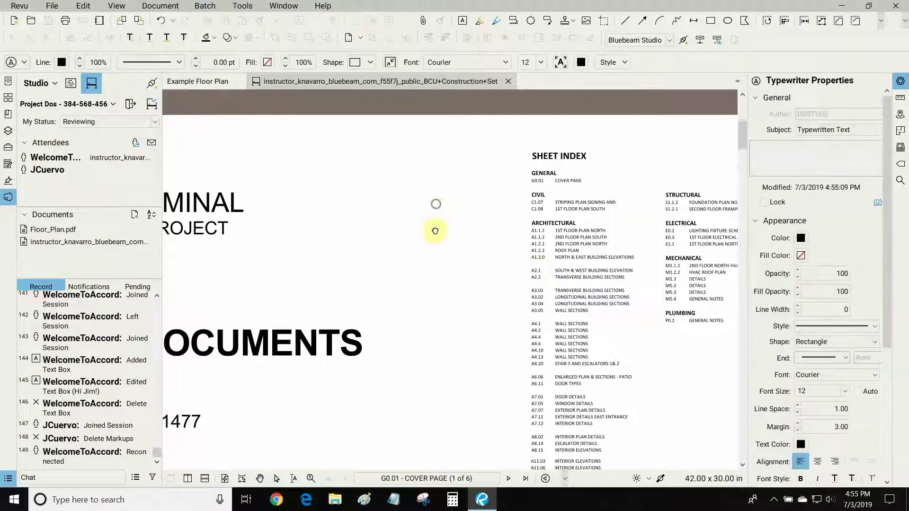
pyautogui.scroll(2, 415, 197)
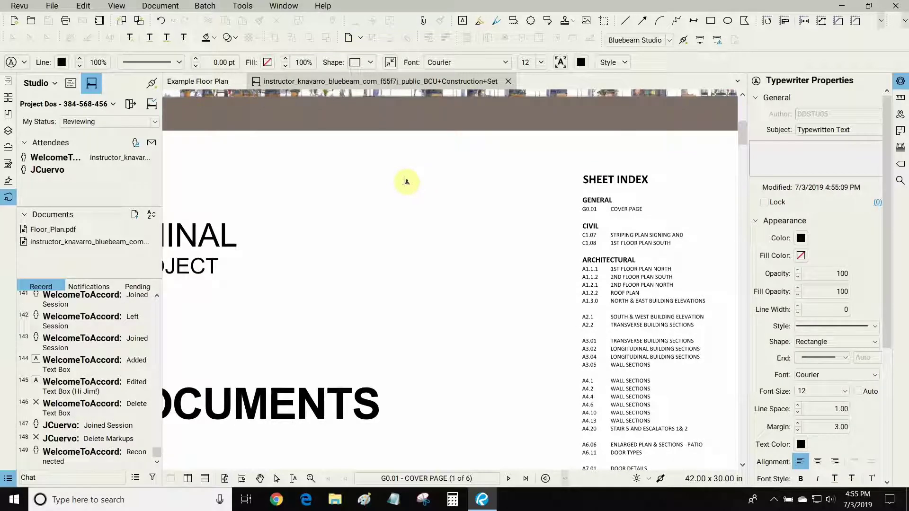
pyautogui.click(411, 185)
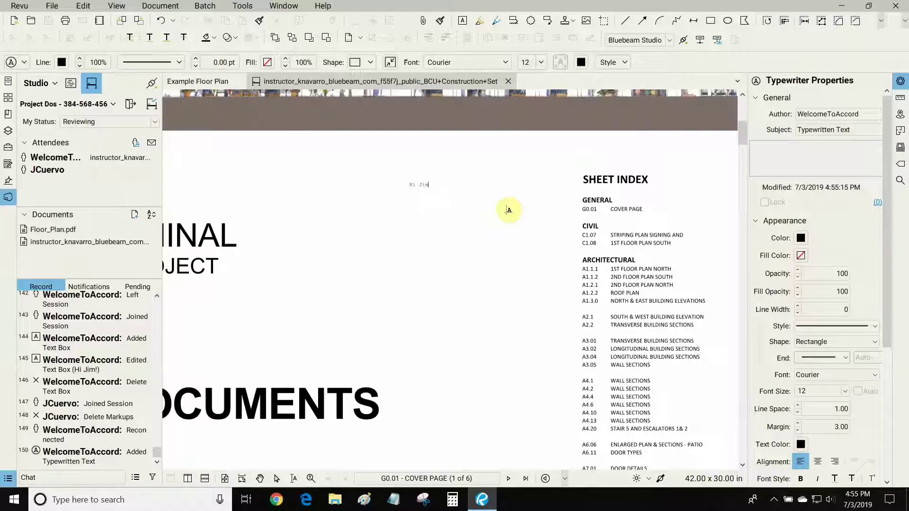
pyautogui.scroll(2, 457, 183)
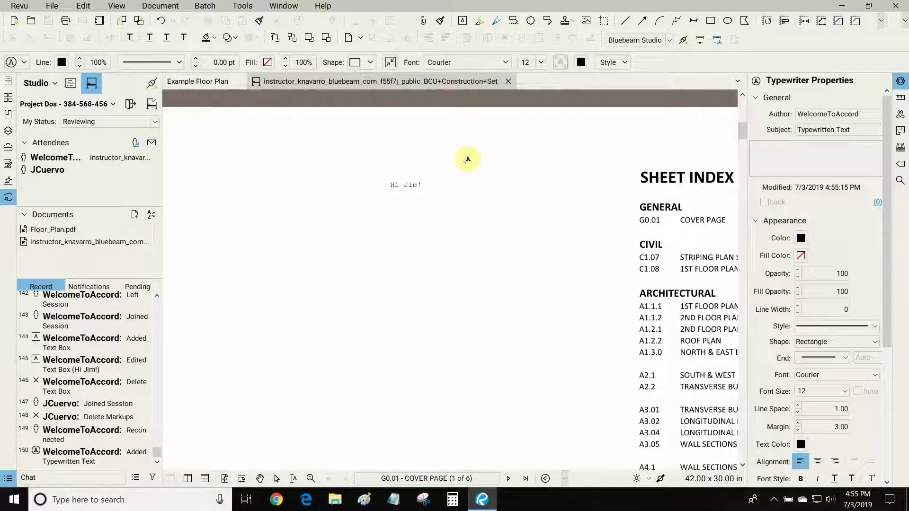
pyautogui.press('Escape')
pyautogui.click(466, 162)
pyautogui.scroll(-2, 493, 161)
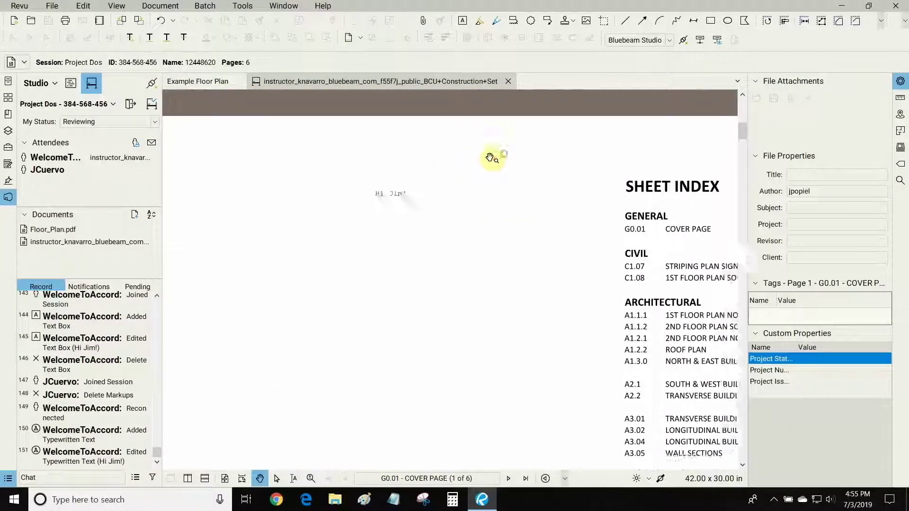
# Scroll through the session Record list to review the logged markups.
pyautogui.scroll(1, 490, 157)
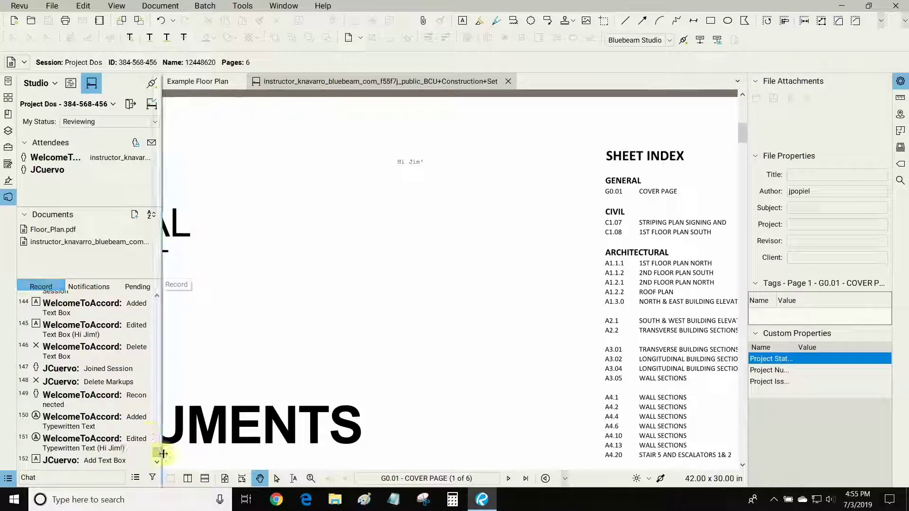
pyautogui.moveTo(158, 456); pyautogui.dragTo(160, 297)
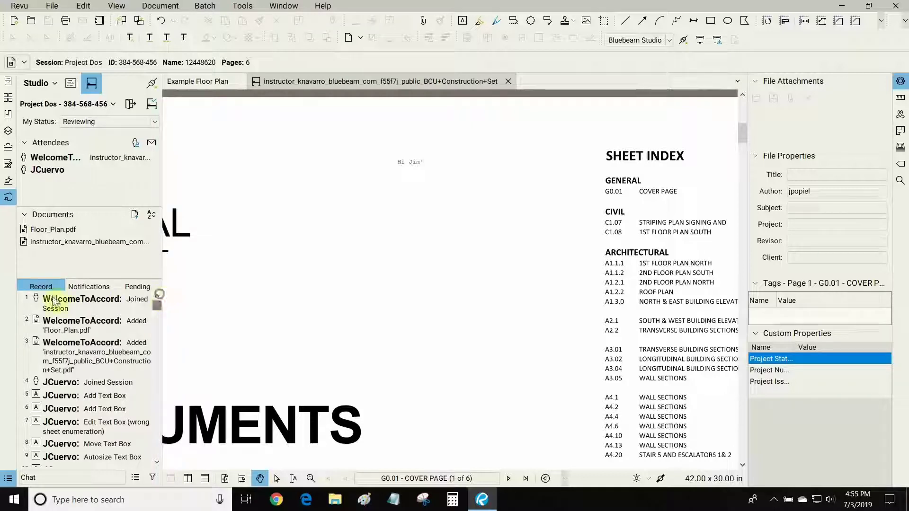
pyautogui.moveTo(144, 303)
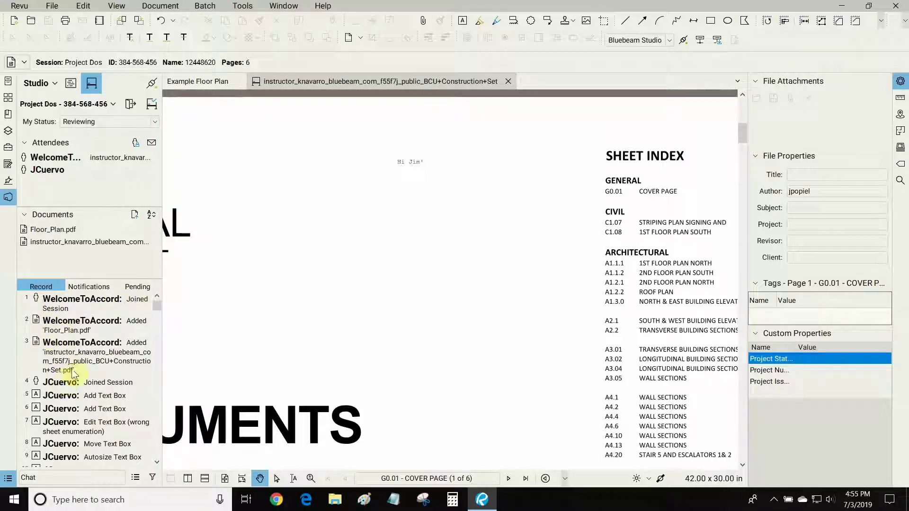
pyautogui.moveTo(158, 306); pyautogui.dragTo(160, 466)
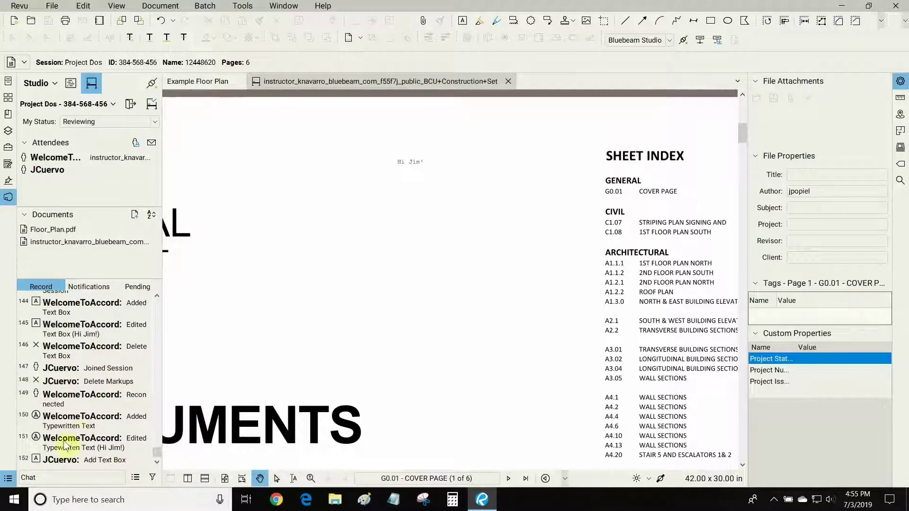
pyautogui.scroll(-3, 325, 260)
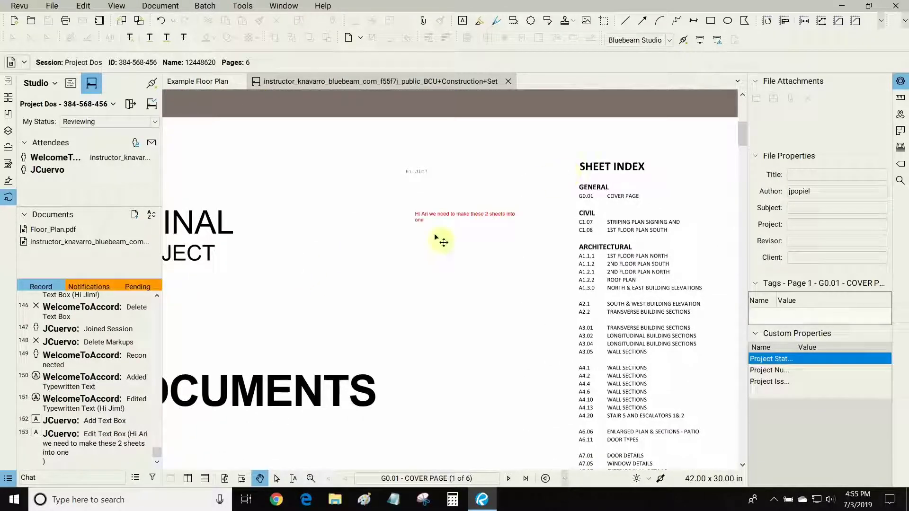
pyautogui.scroll(2, 483, 183)
# Pan and zoom the cover page to inspect the colleague's red note pointing at C1.07 and C1.08.
pyautogui.moveTo(483, 184); pyautogui.dragTo(474, 180)
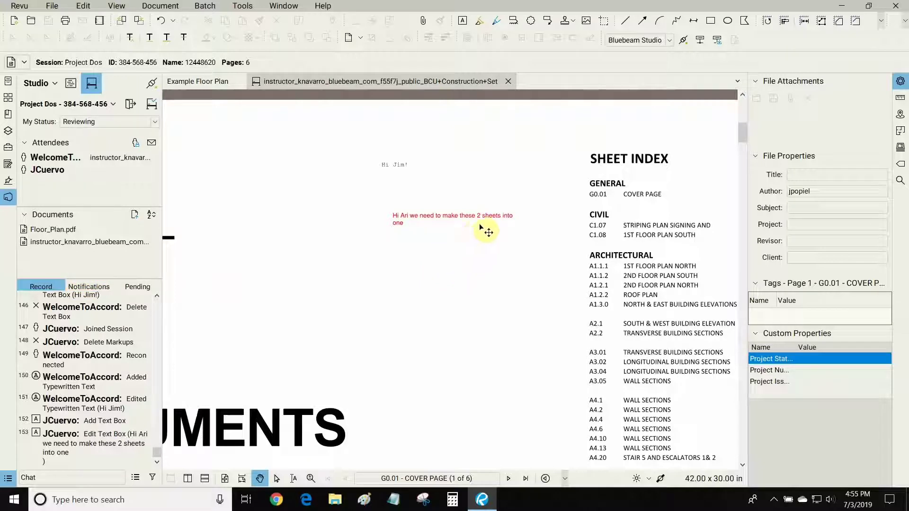
pyautogui.moveTo(487, 254); pyautogui.dragTo(416, 258)
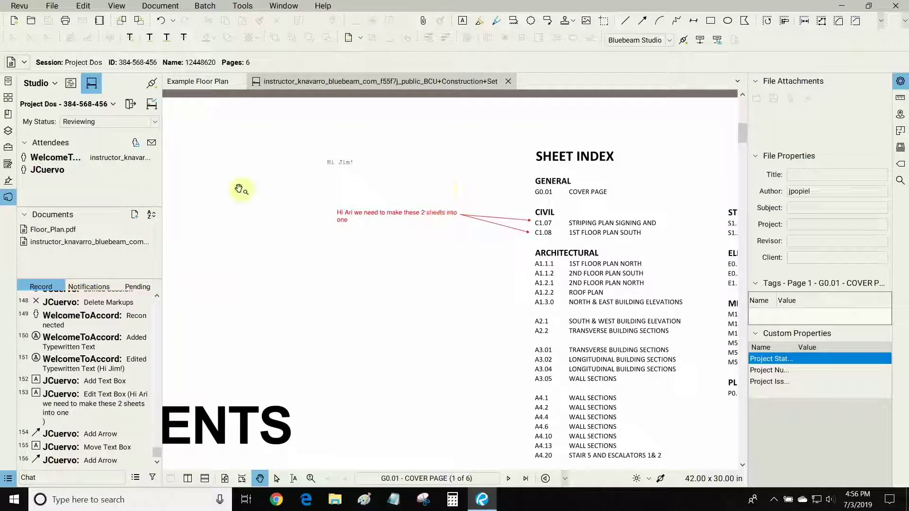
pyautogui.scroll(-1, 240, 189)
pyautogui.moveTo(240, 189); pyautogui.dragTo(258, 189)
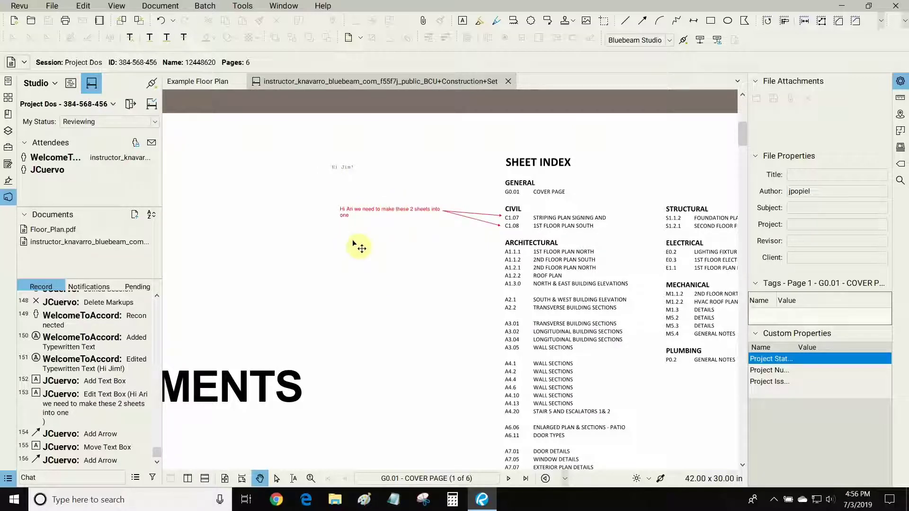
pyautogui.scroll(2, 317, 213)
pyautogui.scroll(-5, 323, 214)
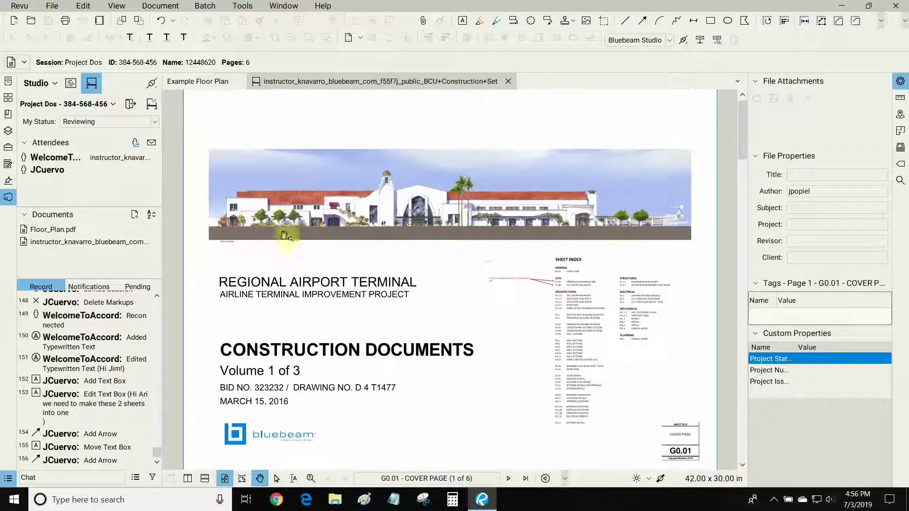
# Configure the session report as a Record Summary on Letter paper in portrait orientation.
pyautogui.click(140, 478)
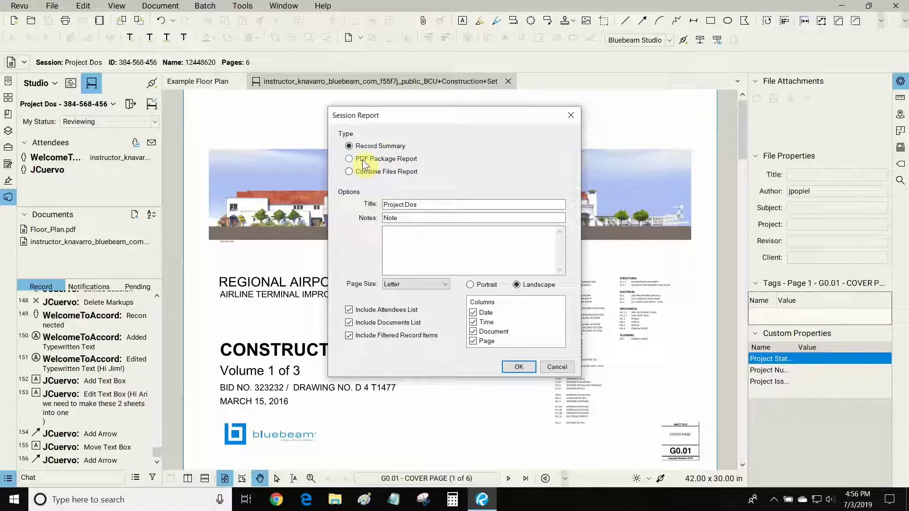
pyautogui.click(362, 159)
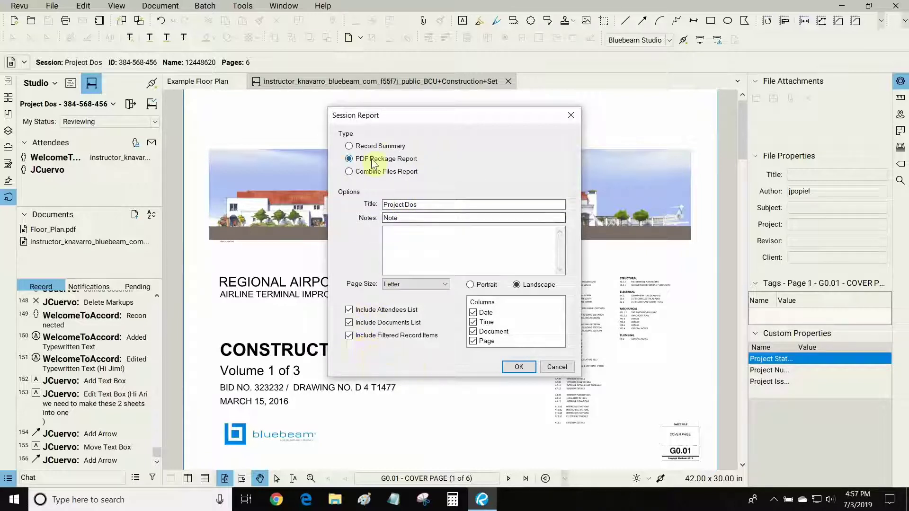
pyautogui.click(363, 146)
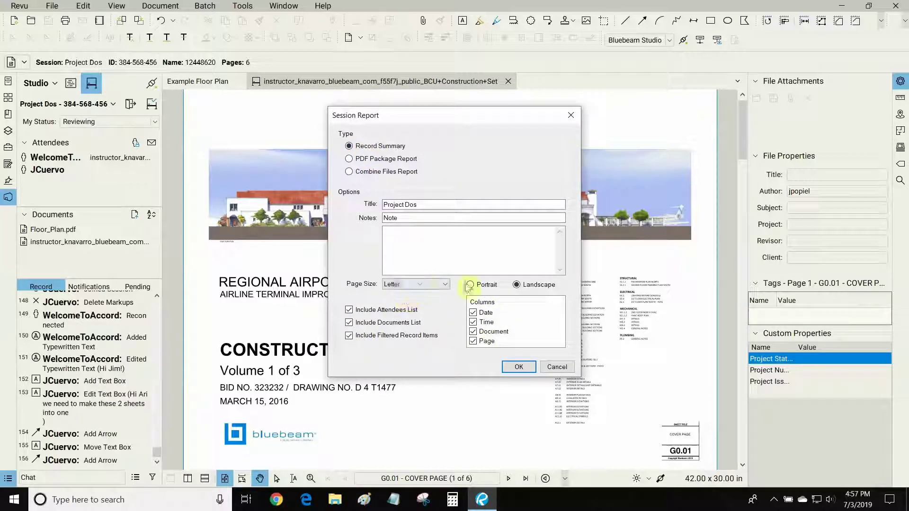
pyautogui.click(399, 285)
pyautogui.click(399, 284)
pyautogui.click(471, 285)
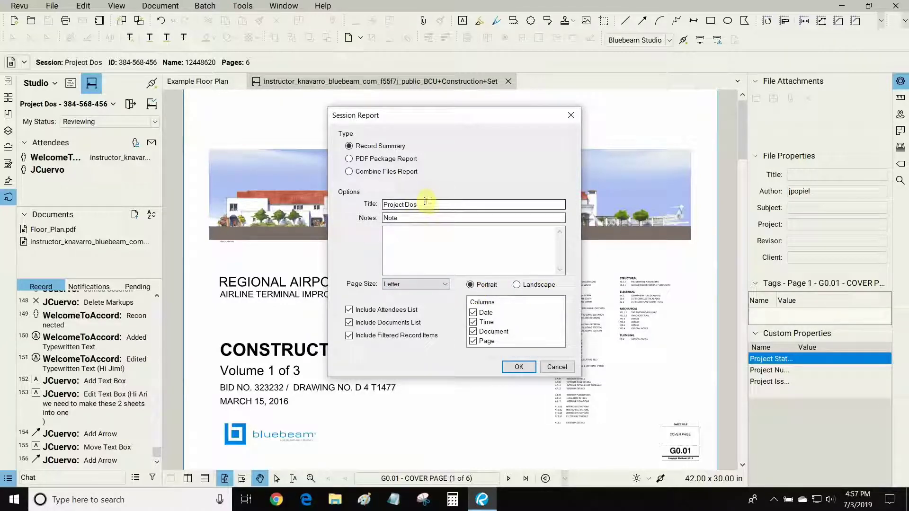
# Save the report as Project Dos Report.pdf, replacing the old copy, and scroll through it.
pyautogui.click(518, 367)
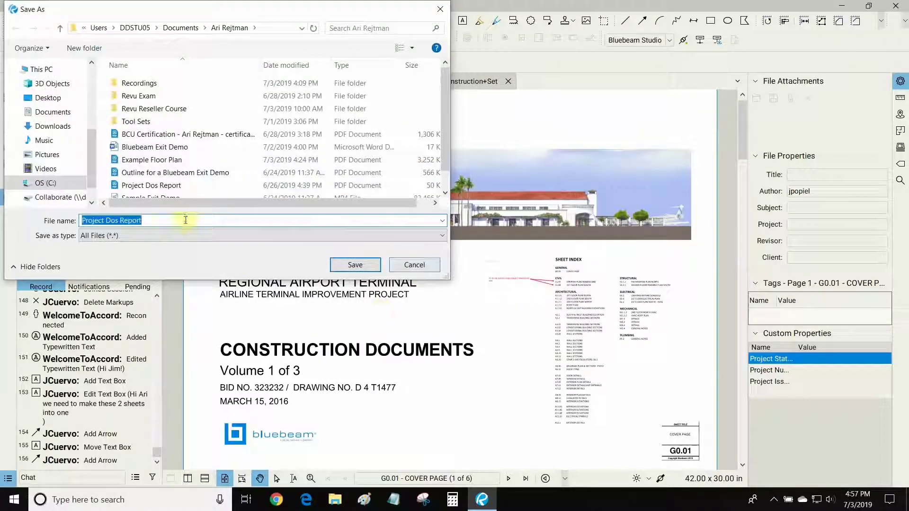
pyautogui.click(363, 265)
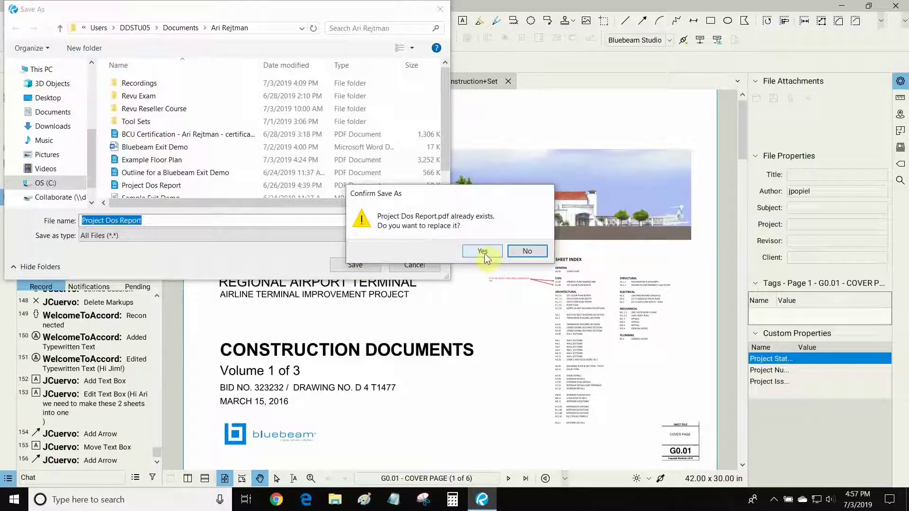
pyautogui.click(483, 251)
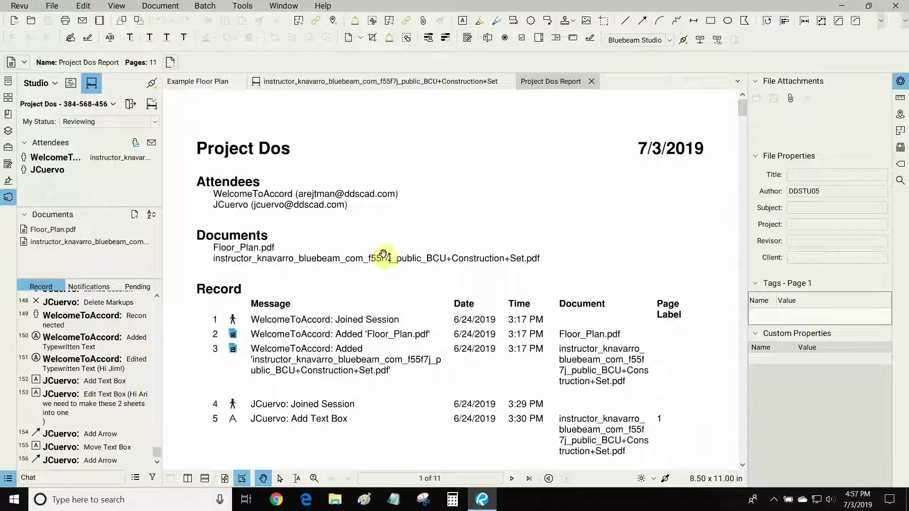
pyautogui.scroll(-3, 473, 151)
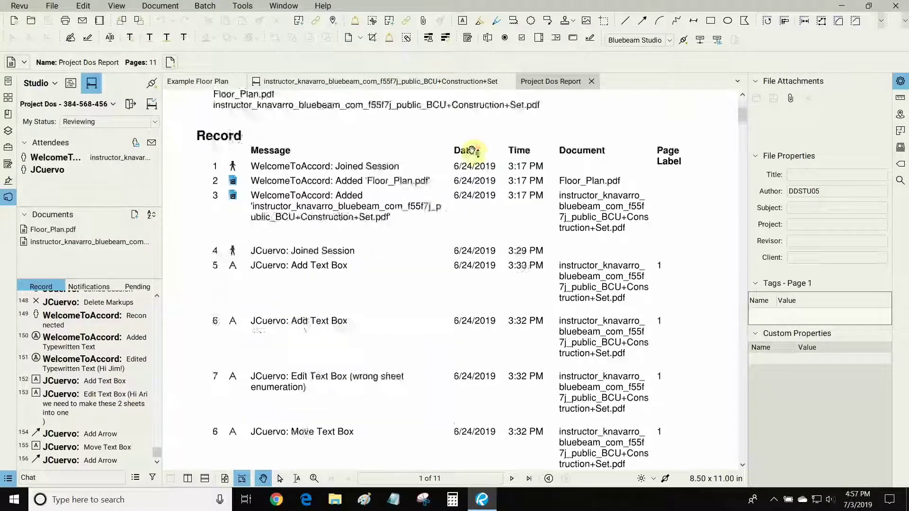
pyautogui.scroll(-6, 440, 214)
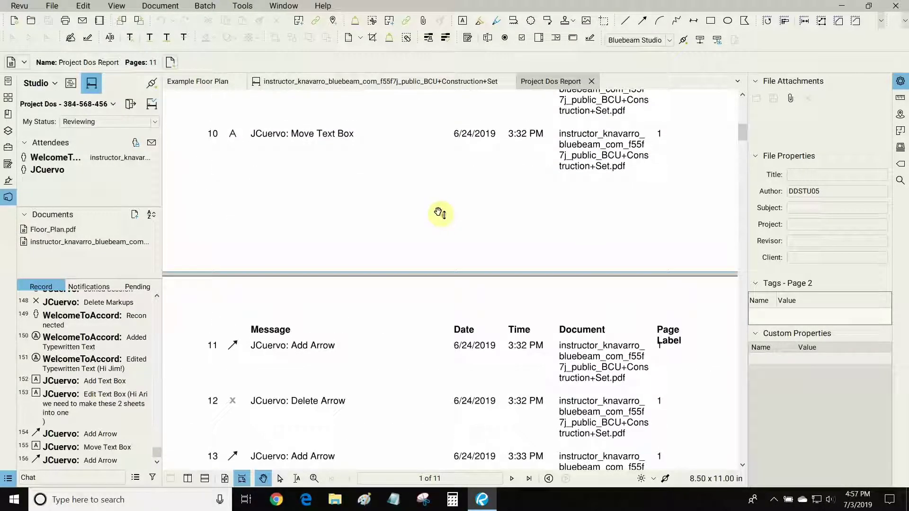
pyautogui.scroll(3, 440, 214)
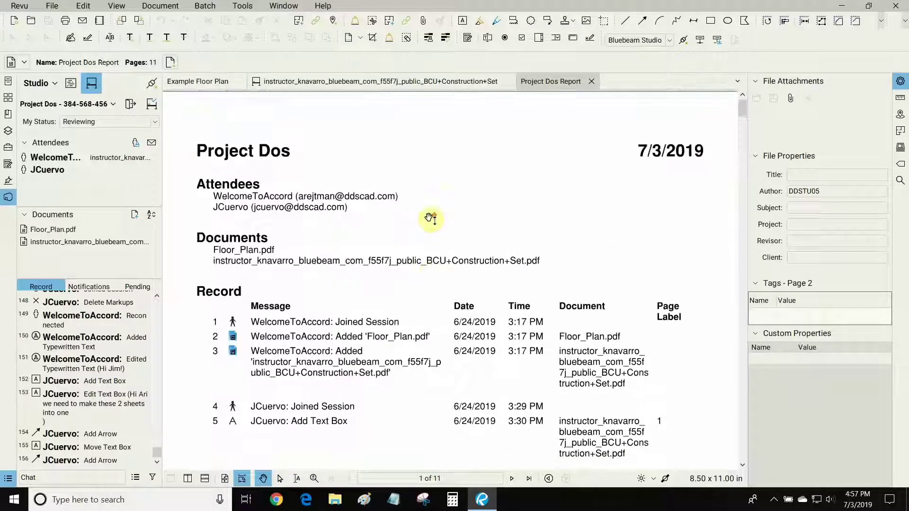